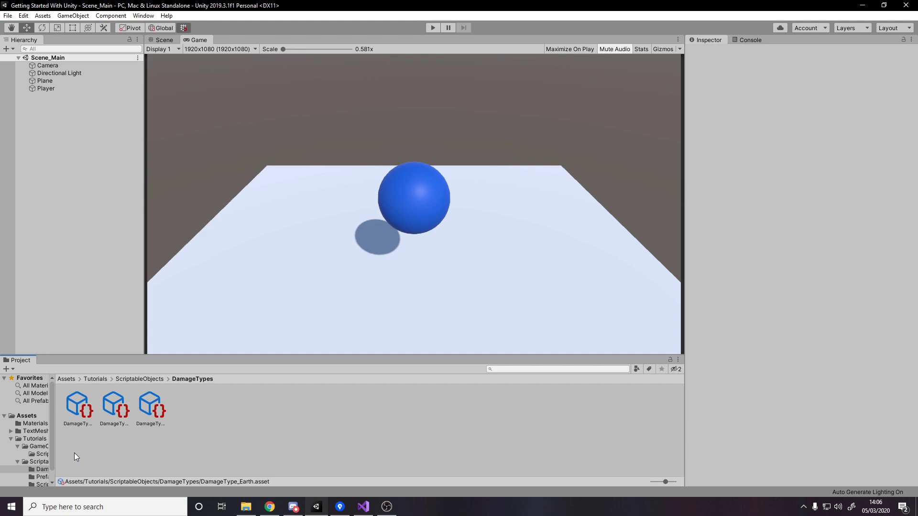
# Step: Select the Directional Light in the Hierarchy to show its transform and light settings
pyautogui.click(65, 74)
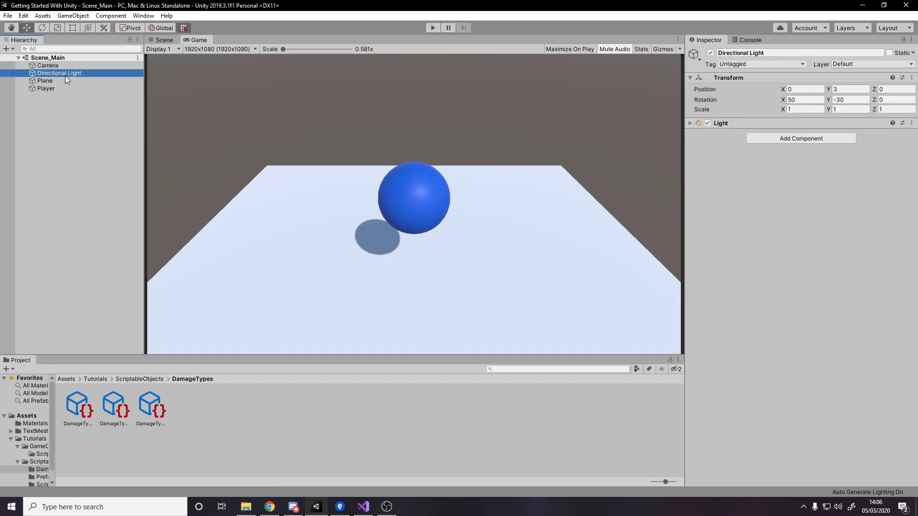
# Step: Expand the Light component, keep the type Directional, and open its colour picker
pyautogui.click(691, 123)
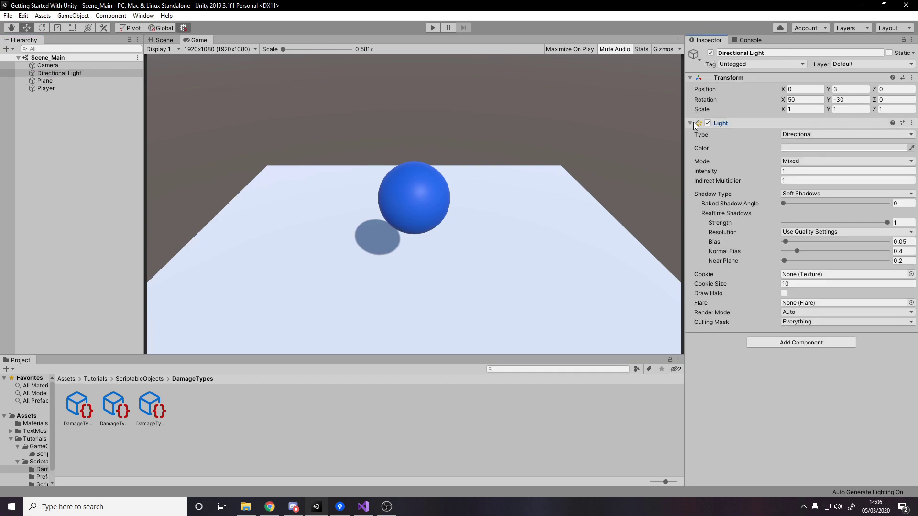
pyautogui.click(810, 134)
pyautogui.click(803, 153)
pyautogui.click(789, 148)
# Step: Raise the light intensity to 10.24, undo it back to 1, then select the Earth asset
pyautogui.click(791, 171)
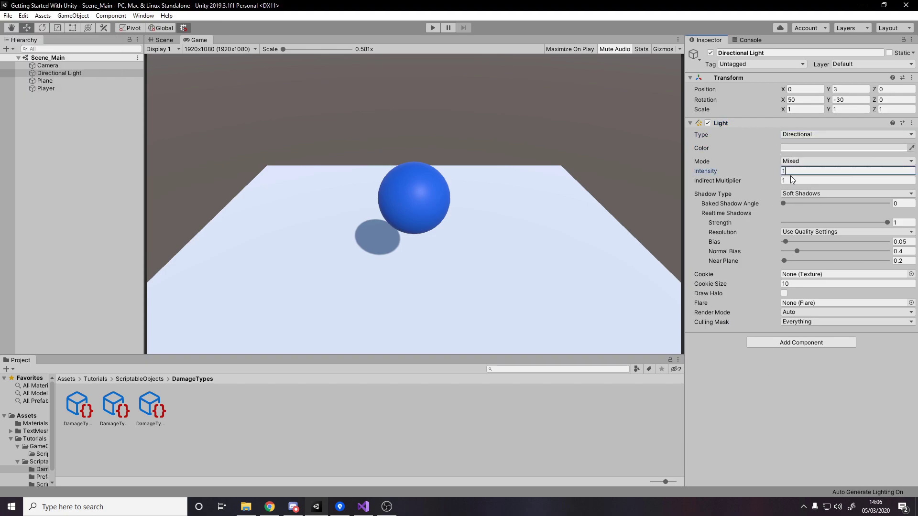
pyautogui.hotkey('ctrl', 'a')
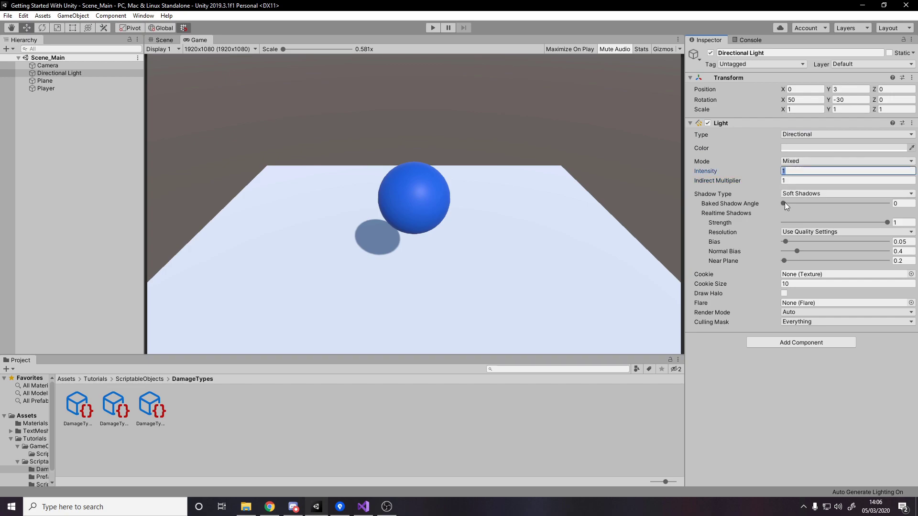
pyautogui.moveTo(703, 172); pyautogui.dragTo(839, 181)
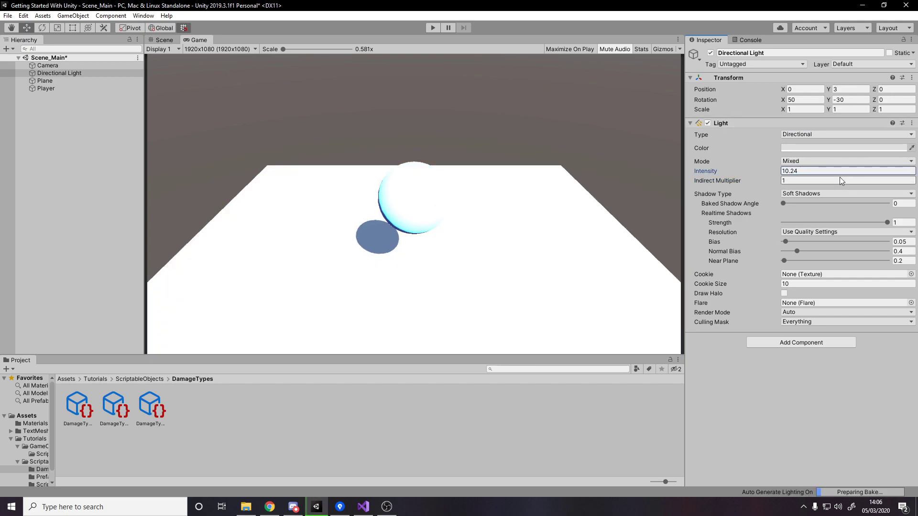
pyautogui.hotkey('ctrl', 'z')
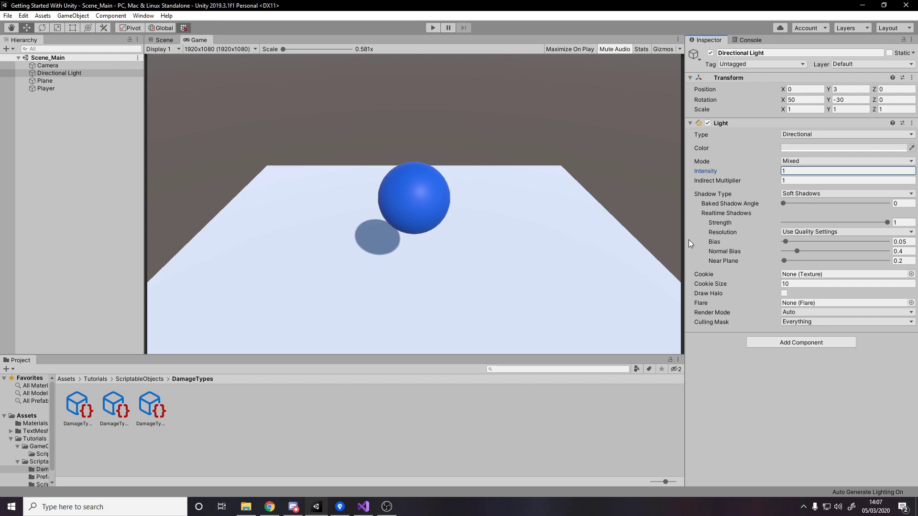
pyautogui.click(87, 405)
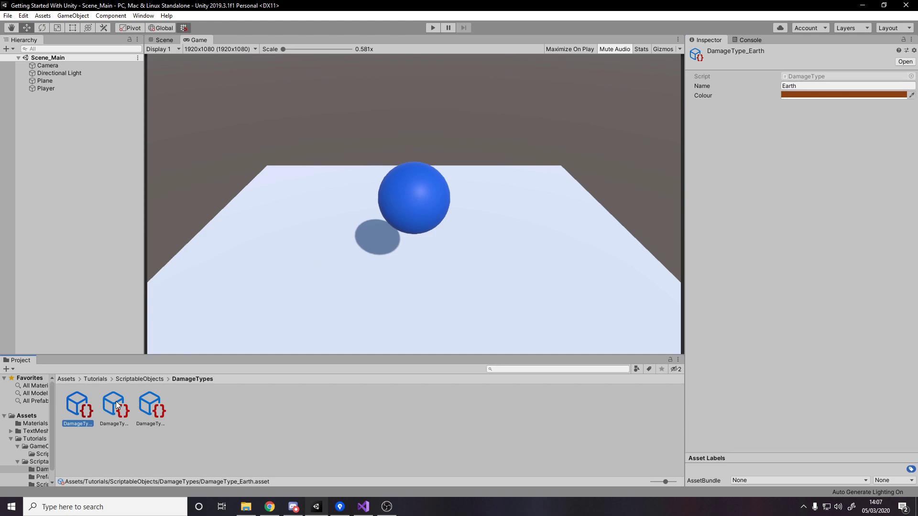
# Step: Inspect the Earth, Fire and Water damage type assets in turn
pyautogui.click(781, 86)
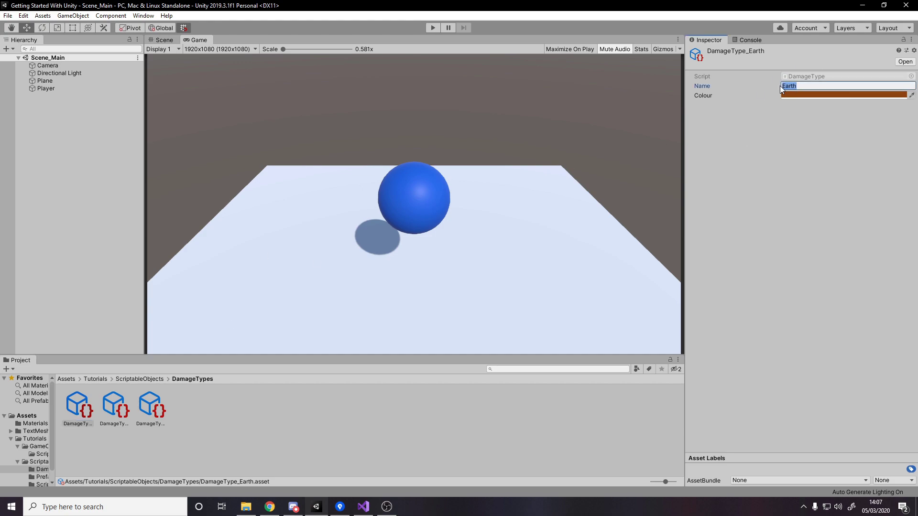
pyautogui.click(109, 415)
pyautogui.click(139, 414)
pyautogui.click(113, 414)
# Step: Reveal DamageType_Earth in File Explorer via Show in Explorer
pyautogui.click(236, 426)
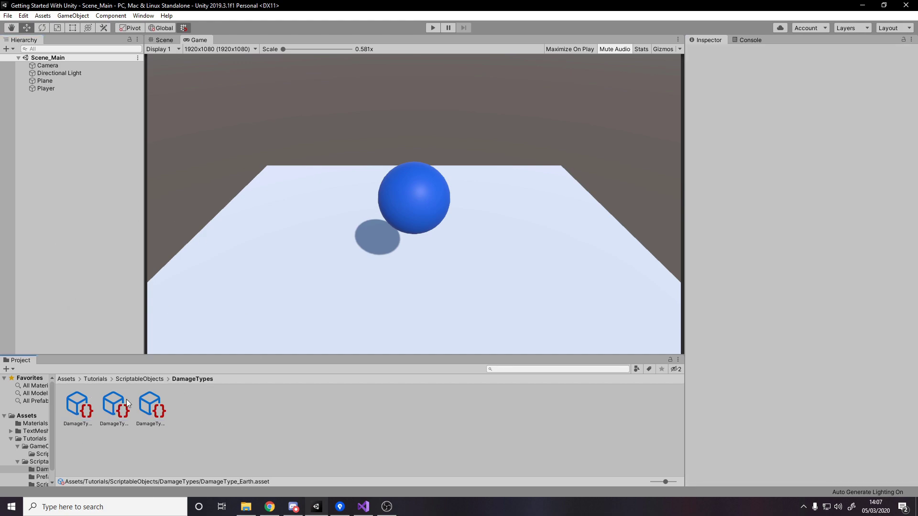
pyautogui.rightClick(85, 407)
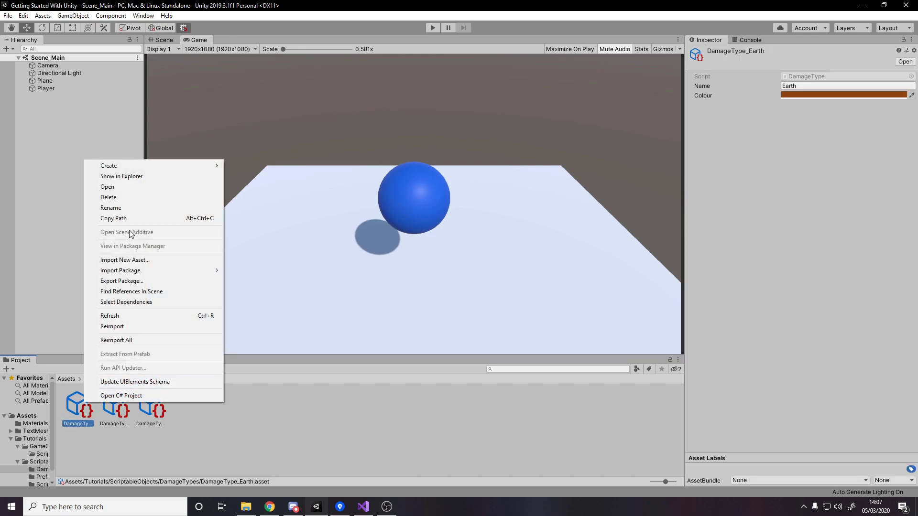
pyautogui.click(111, 177)
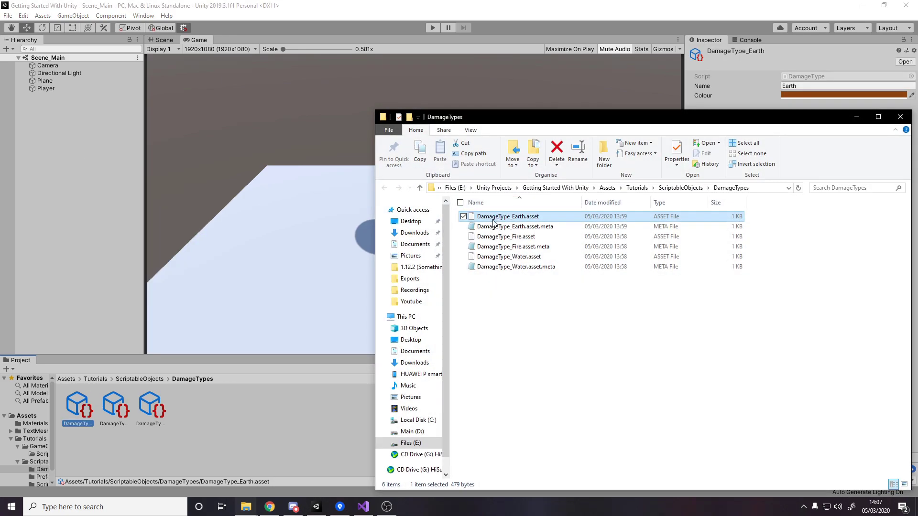
# Step: Make Notepad the app for .asset files and open DamageType_Earth.asset in it
pyautogui.rightClick(492, 218)
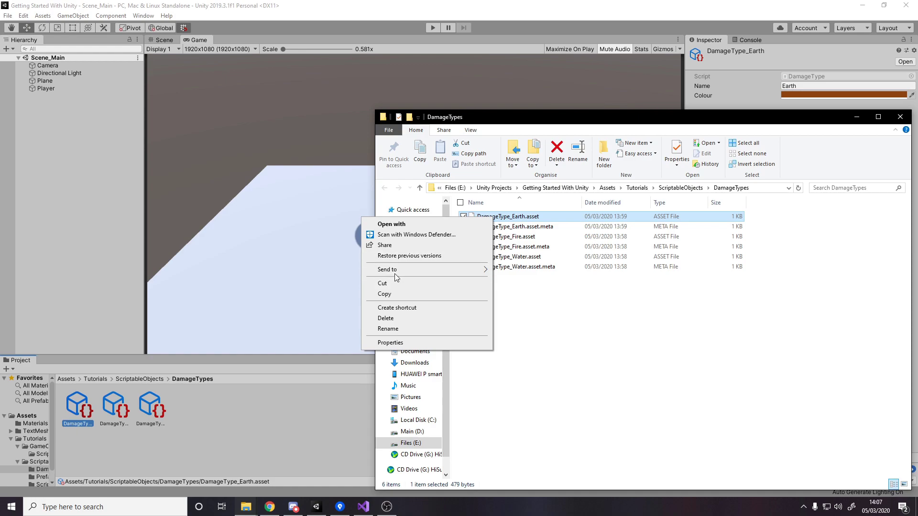
pyautogui.click(414, 344)
pyautogui.click(633, 293)
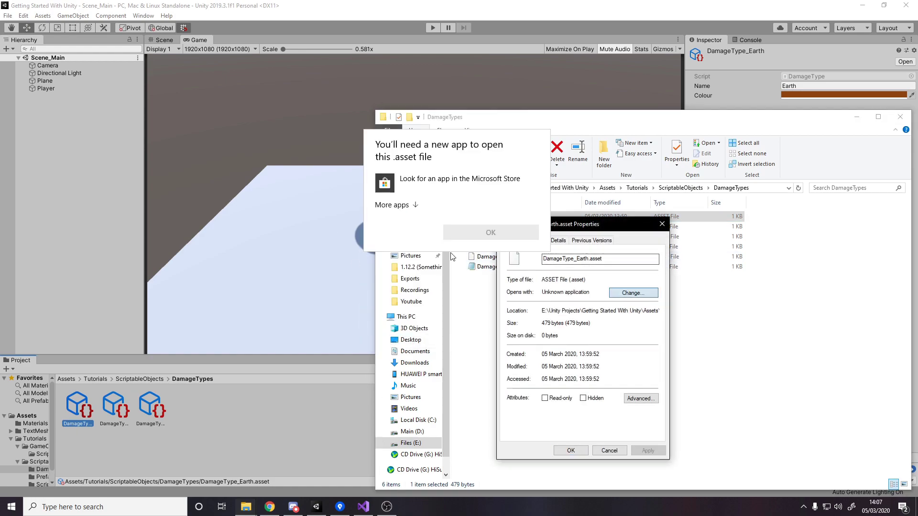
pyautogui.click(392, 204)
pyautogui.scroll(-3, 433, 239)
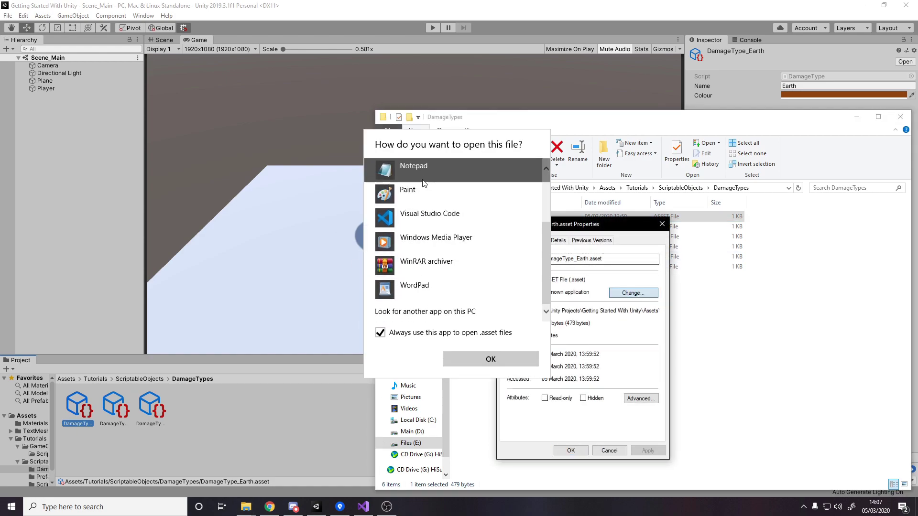
pyautogui.press('Escape')
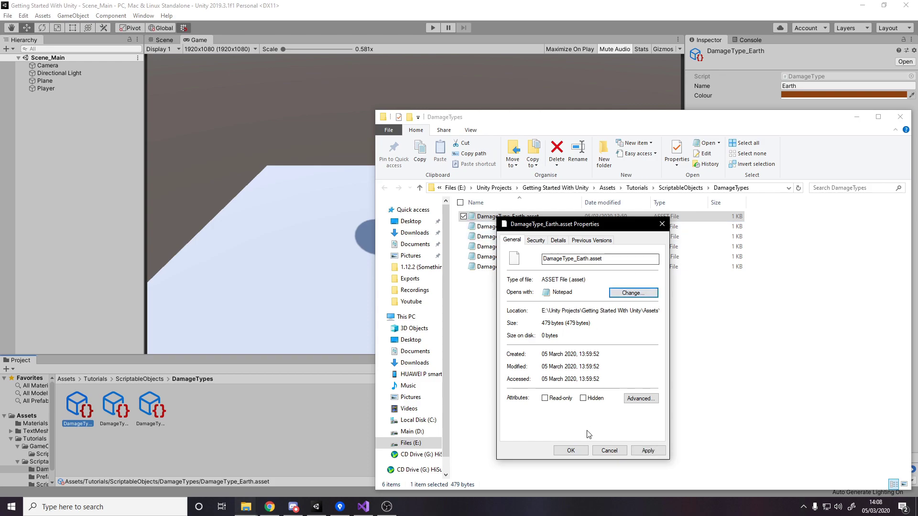
pyautogui.click(571, 450)
pyautogui.doubleClick(507, 216)
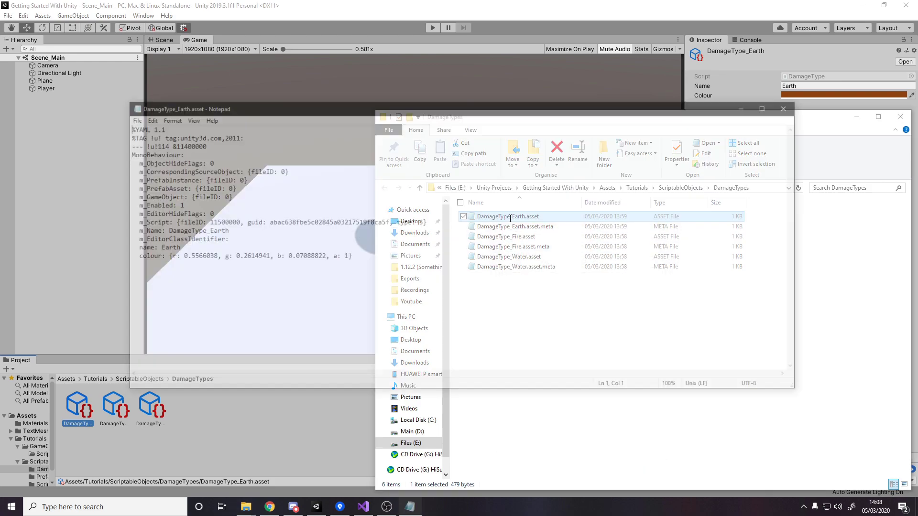
# Step: Highlight the asset's YAML text, including the 'name: Earth' line, then deselect it
pyautogui.moveTo(125, 127); pyautogui.dragTo(401, 257)
pyautogui.click(401, 258)
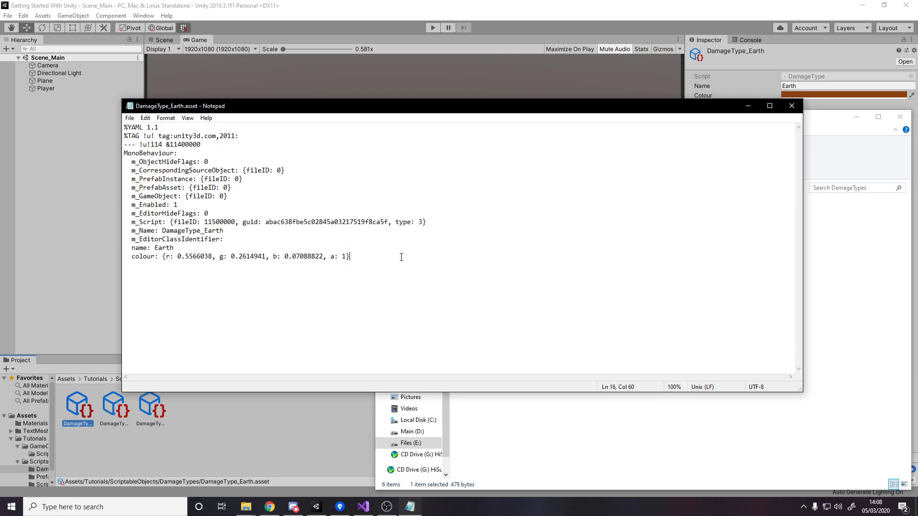
pyautogui.moveTo(132, 248); pyautogui.dragTo(375, 258)
pyautogui.click(375, 258)
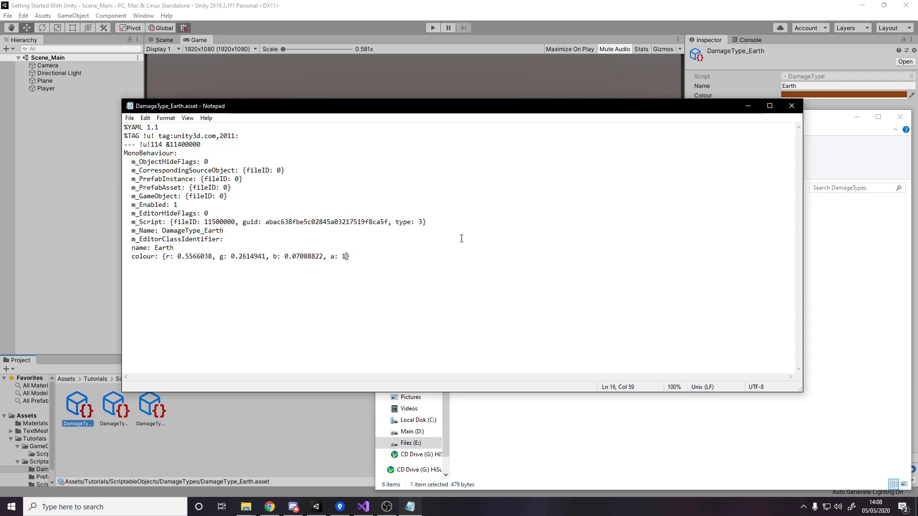
# Step: Close Notepad without changes, then close the DamageTypes Explorer window
pyautogui.click(796, 104)
pyautogui.moveTo(794, 117); pyautogui.dragTo(645, 85)
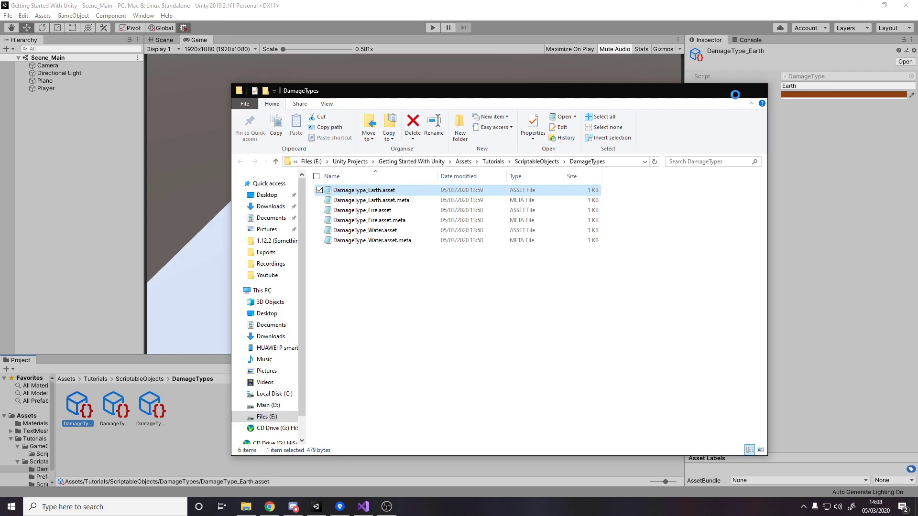
pyautogui.click(760, 89)
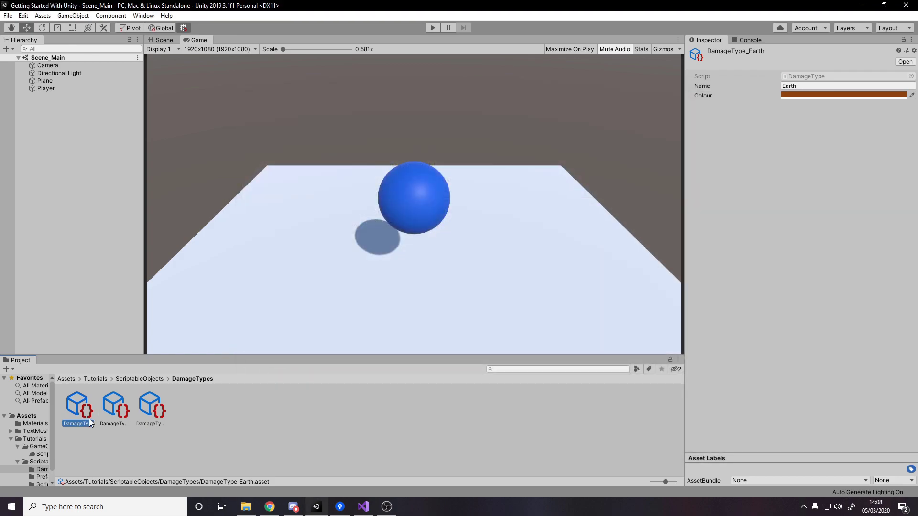
pyautogui.click(801, 95)
pyautogui.click(786, 117)
pyautogui.click(809, 86)
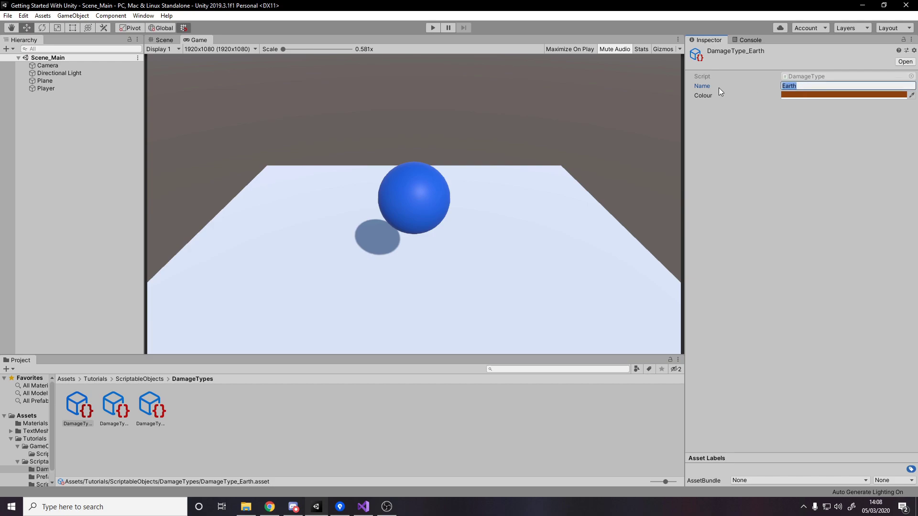
pyautogui.click(775, 122)
pyautogui.click(748, 89)
pyautogui.click(796, 159)
pyautogui.click(812, 96)
pyautogui.click(819, 158)
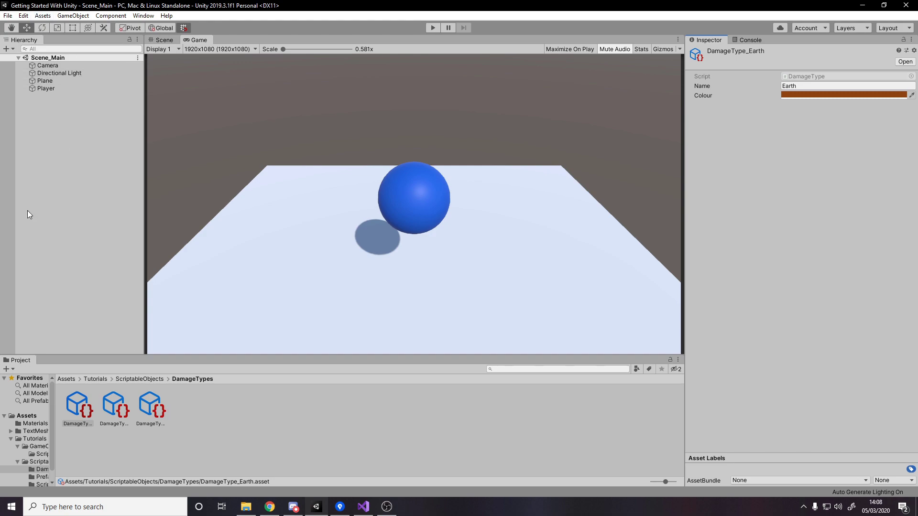
pyautogui.click(209, 423)
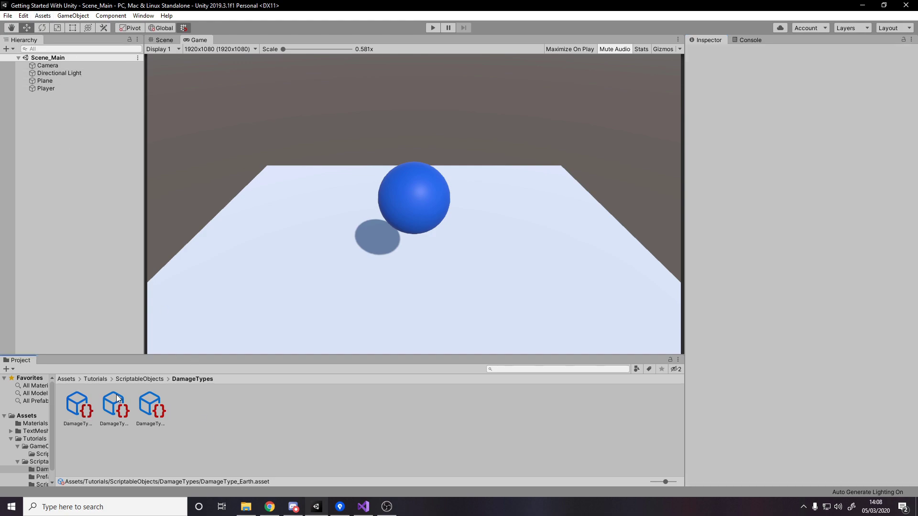
# Step: Review the Player's Health damage types, then select the Water damage type asset
pyautogui.click(59, 89)
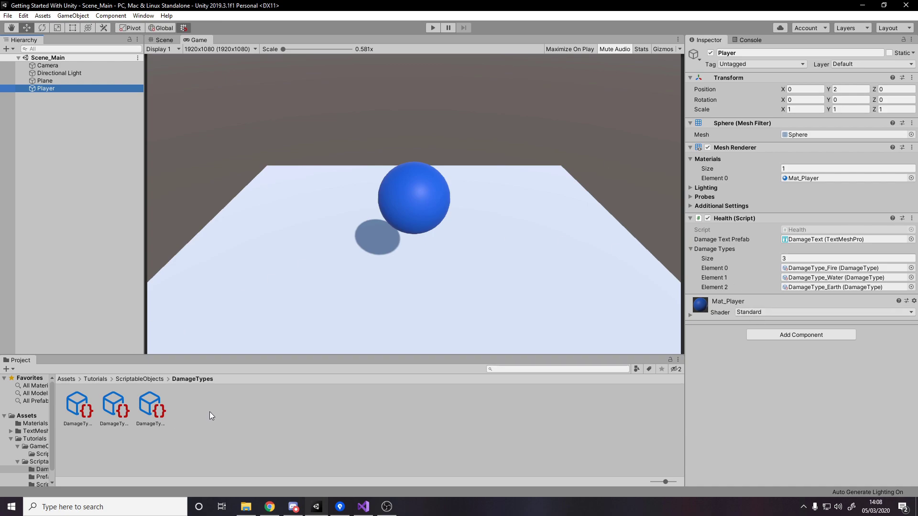
pyautogui.click(53, 187)
pyautogui.click(152, 410)
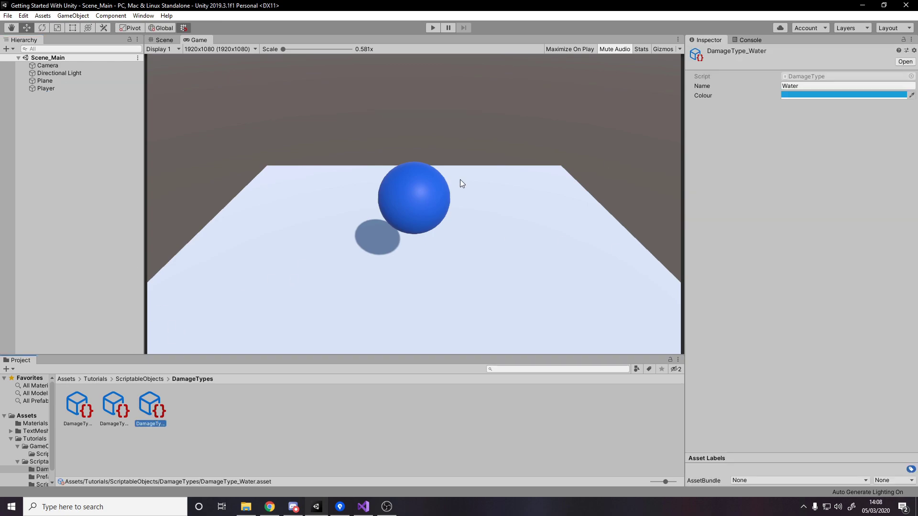
# Step: Cycle through the Fire, Earth and Water assets, ending on Water's name and blue colour
pyautogui.click(119, 407)
pyautogui.click(78, 408)
pyautogui.click(114, 408)
pyautogui.click(152, 409)
pyautogui.click(105, 410)
pyautogui.click(77, 407)
pyautogui.click(115, 409)
pyautogui.click(149, 409)
pyautogui.rightClick(201, 407)
# Step: Create a Damage Type asset with the default name, then delete it with Shift+Delete
pyautogui.moveTo(321, 168)
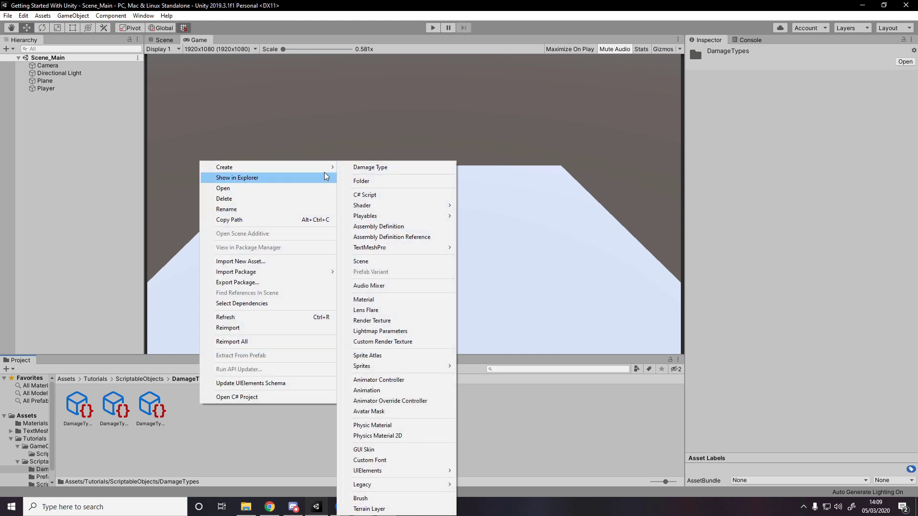
pyautogui.click(378, 170)
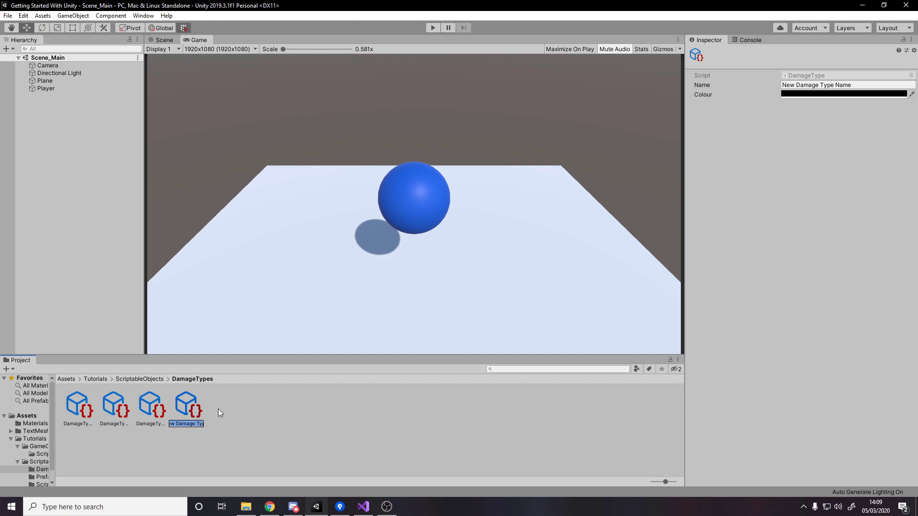
pyautogui.click(809, 87)
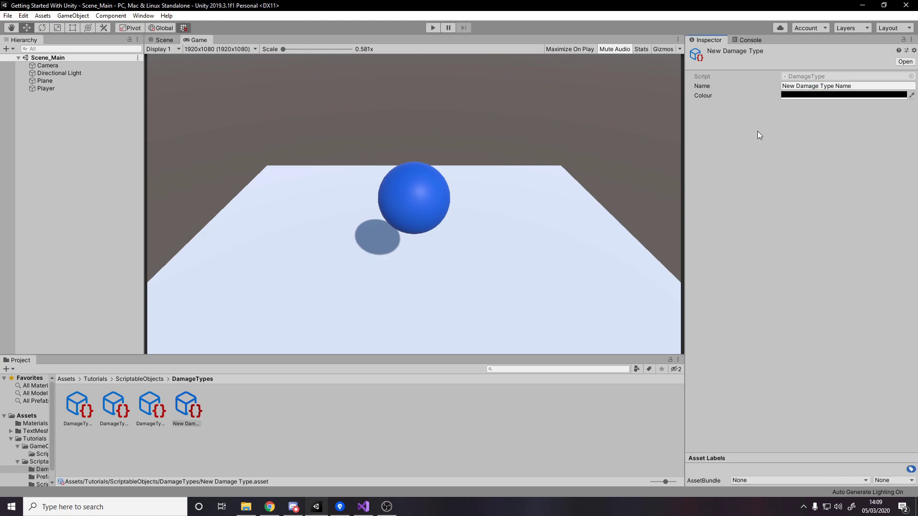
pyautogui.click(231, 408)
pyautogui.click(195, 408)
pyautogui.hotkey('shift', 'Delete')
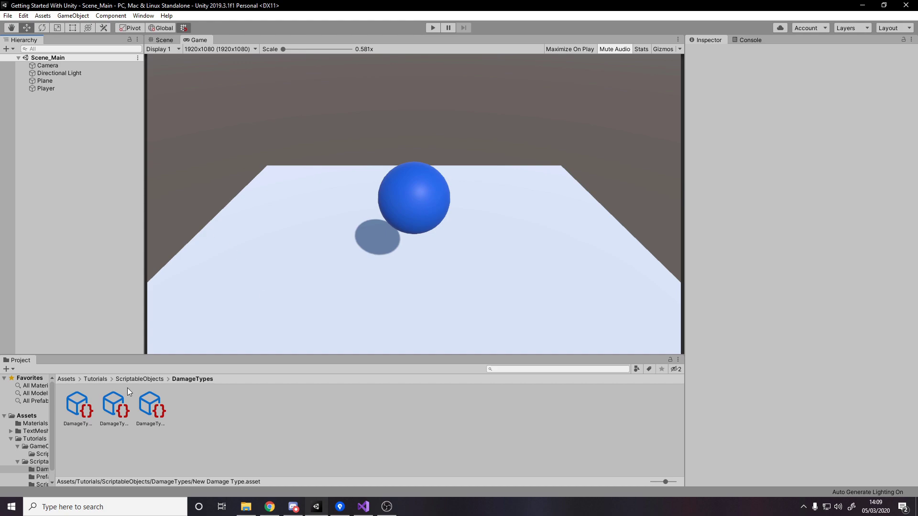
# Step: Select the Water damage type's name field, then enter Play mode
pyautogui.click(150, 405)
pyautogui.click(796, 86)
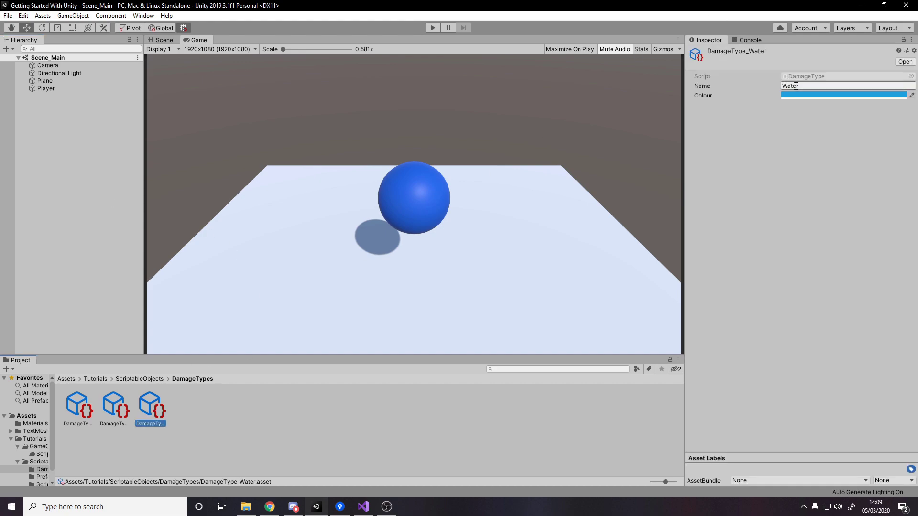
pyautogui.click(433, 27)
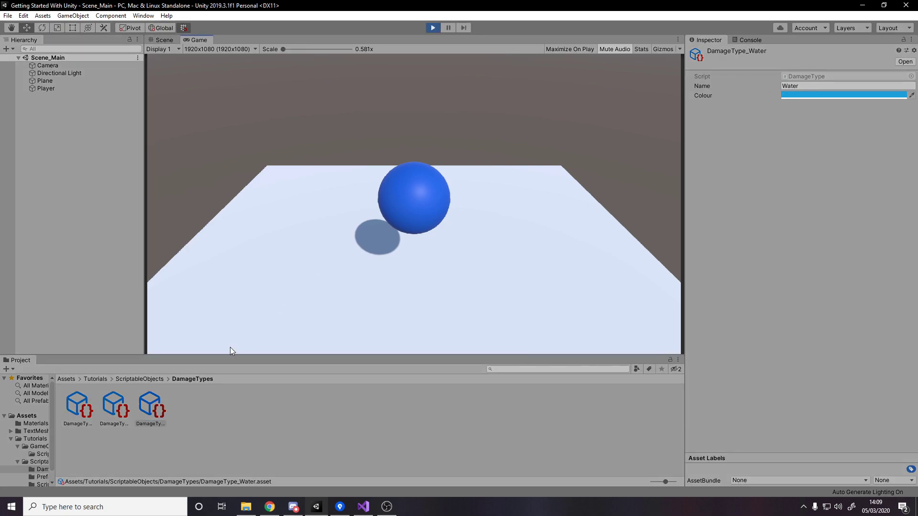
# Step: Rename the Earth damage type to 'wadawda', stop Play mode, and confirm the name persisted
pyautogui.click(78, 406)
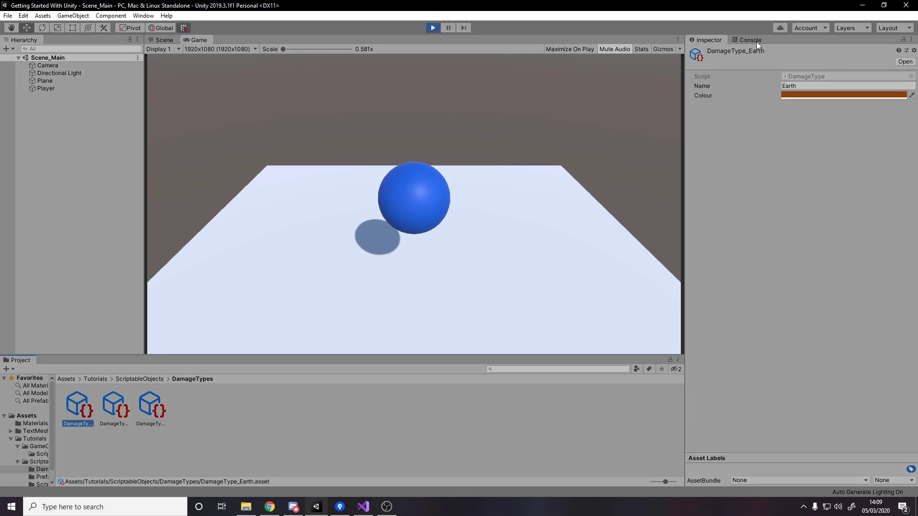
pyautogui.click(800, 85)
pyautogui.write('wadawda')
pyautogui.press('Return')
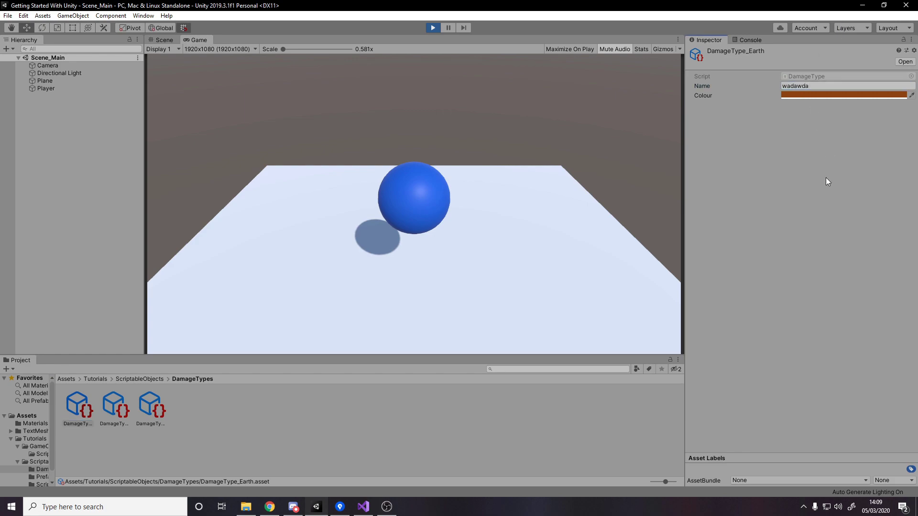
pyautogui.click(437, 28)
pyautogui.click(795, 86)
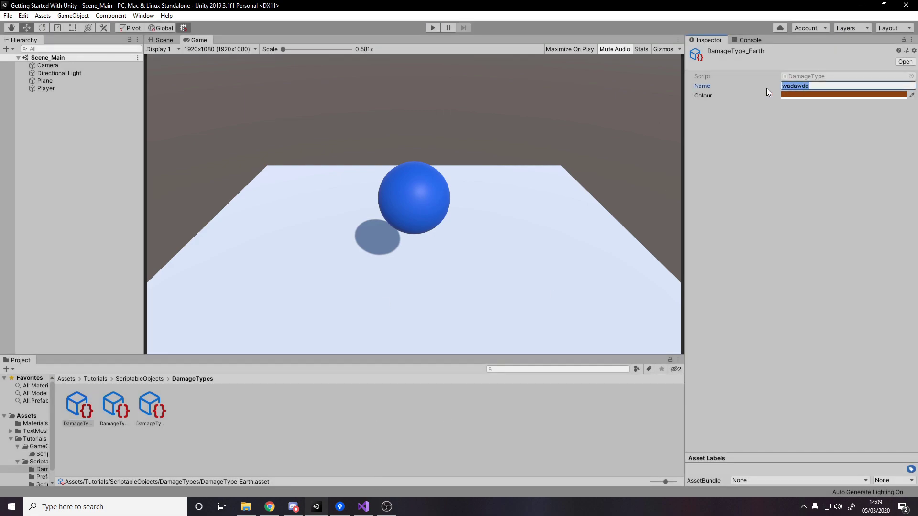